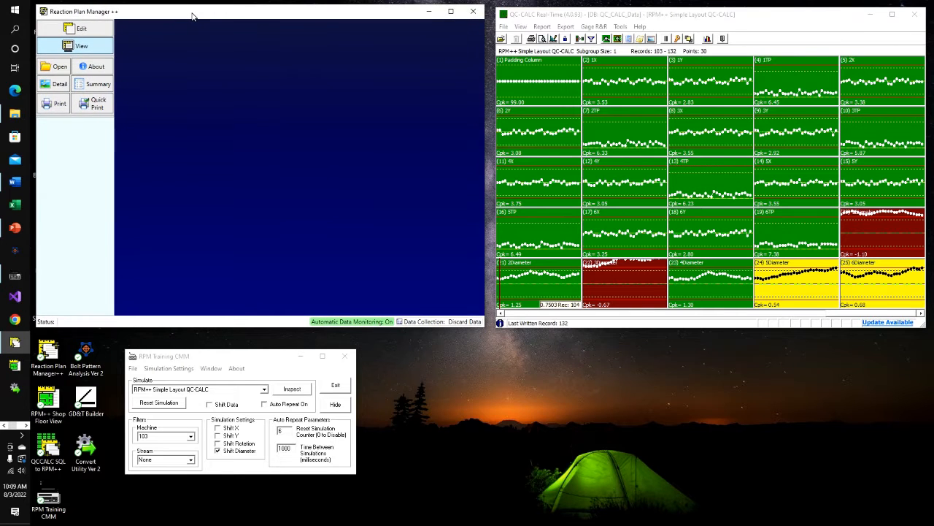
{"action": "left_click", "coordinate": [755, 22]}
{"action": "left_click_drag", "start_coordinate": [754, 22], "coordinate": [757, 23]}
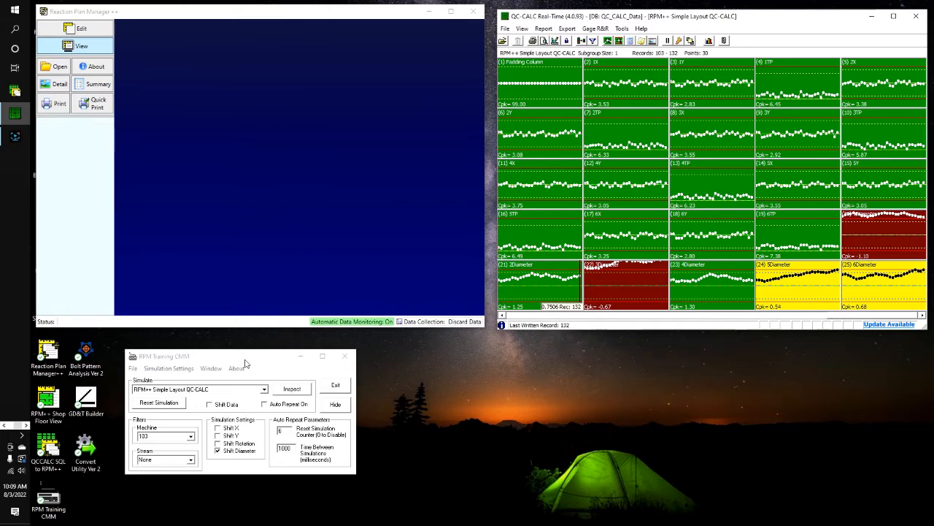
{"action": "left_click_drag", "start_coordinate": [245, 363], "coordinate": [246, 366]}
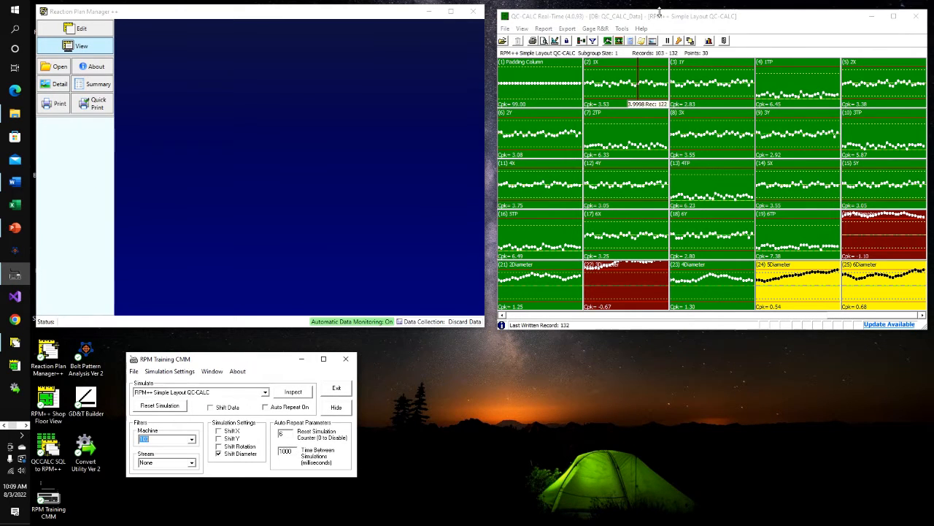
{"action": "left_click_drag", "start_coordinate": [660, 18], "coordinate": [659, 16]}
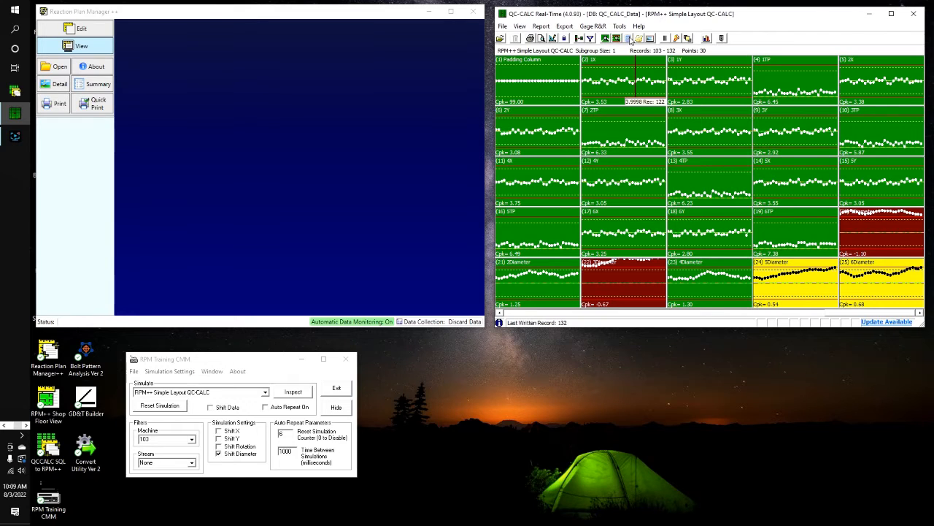
{"action": "left_click", "coordinate": [217, 362]}
{"action": "left_click_drag", "start_coordinate": [218, 363], "coordinate": [226, 363]}
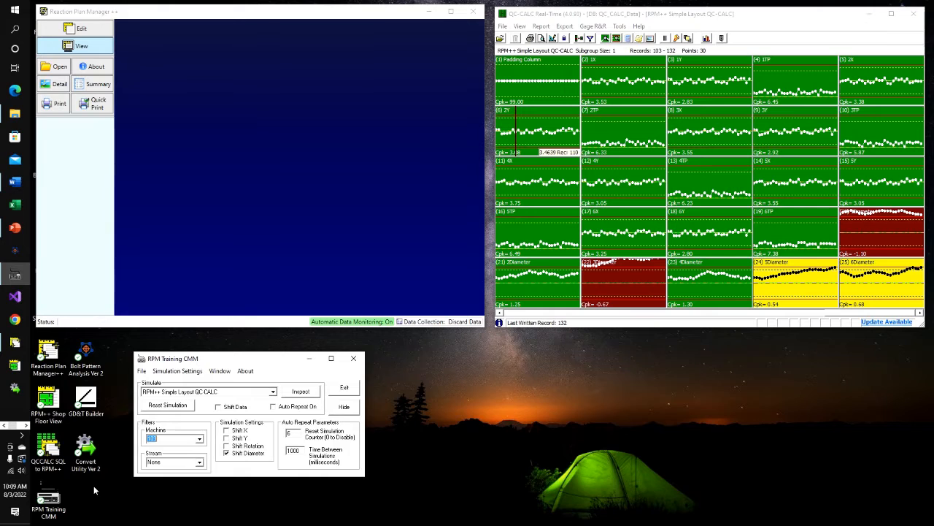
Launch QCCALC SQL to RPM++, continue the evaluation, and bring up its monitor window below the charts
{"action": "left_click", "coordinate": [49, 448]}
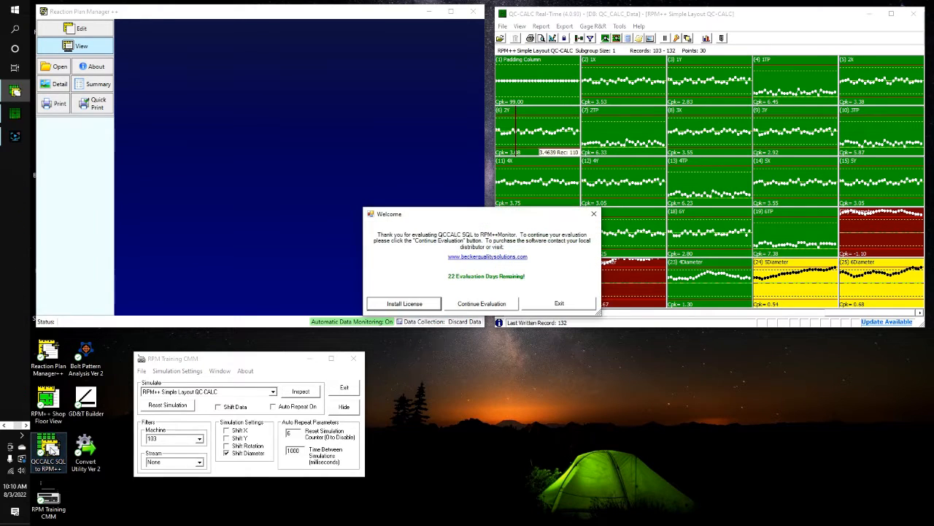
{"action": "left_click", "coordinate": [478, 305]}
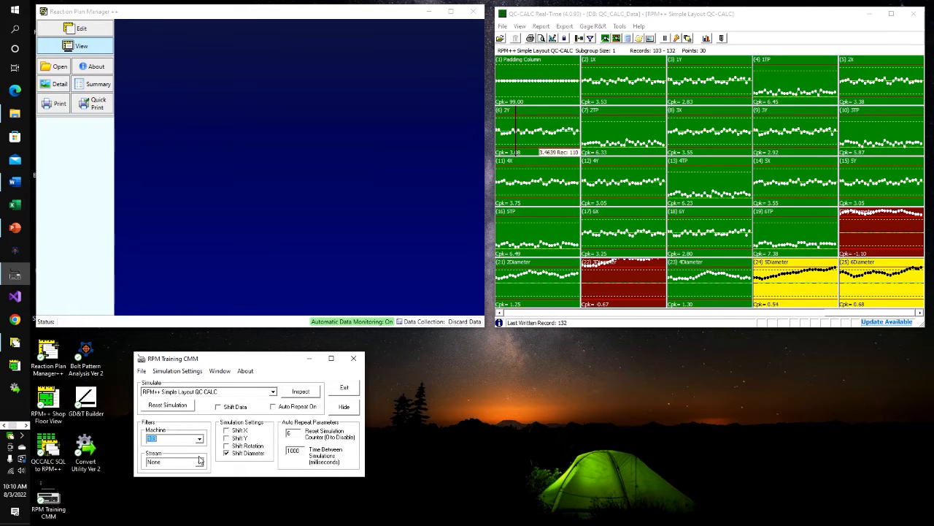
{"action": "left_click", "coordinate": [21, 436]}
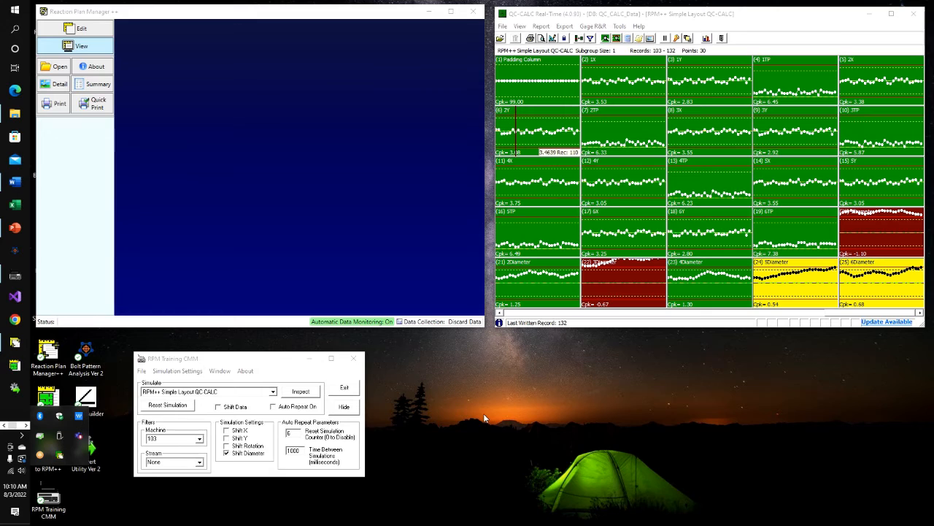
{"action": "left_click", "coordinate": [61, 457]}
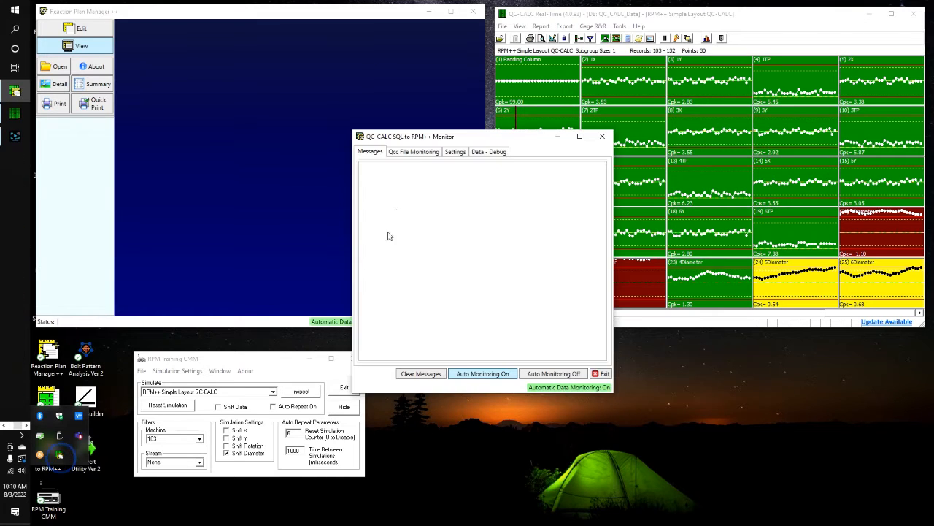
{"action": "left_click_drag", "start_coordinate": [427, 132], "coordinate": [489, 226]}
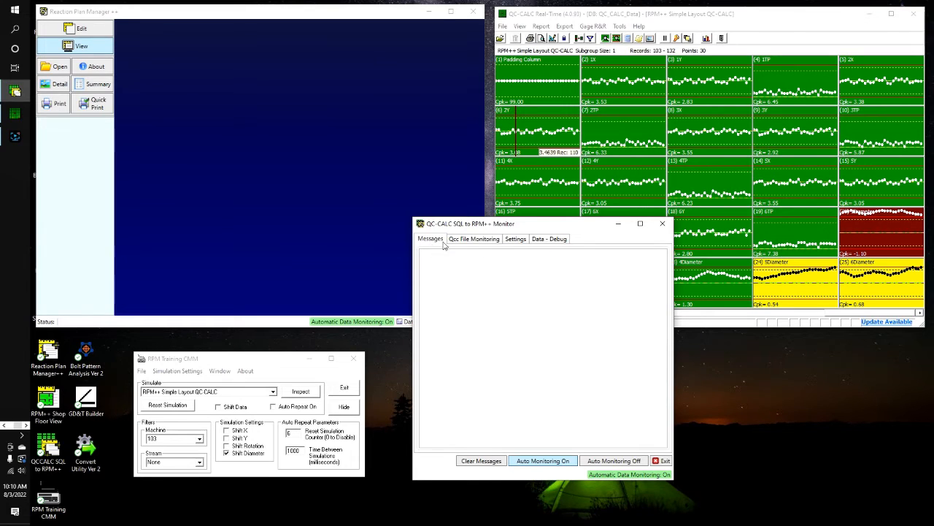
Review the monitor's Qcc File Monitoring, Settings, Data - Debug and Messages pages with auto monitoring on
{"action": "left_click", "coordinate": [460, 239]}
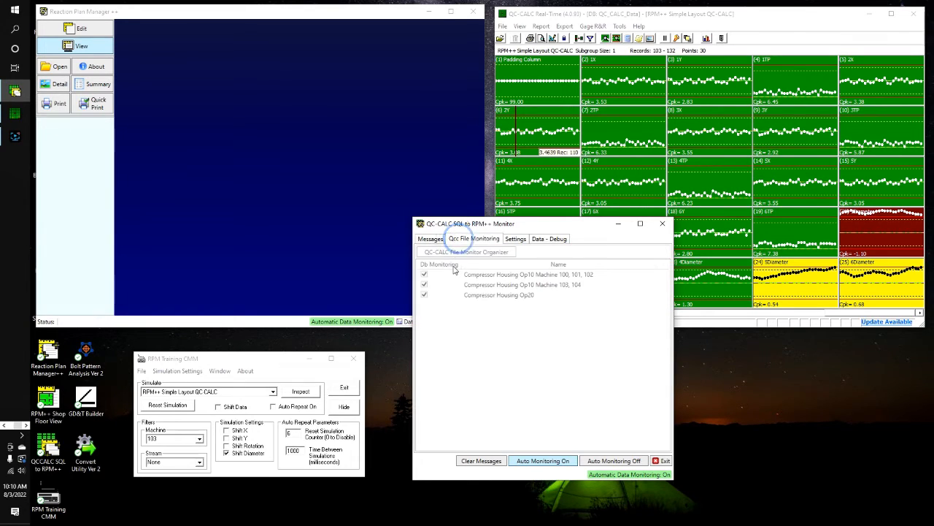
{"action": "left_click", "coordinate": [516, 240]}
{"action": "left_click", "coordinate": [538, 240]}
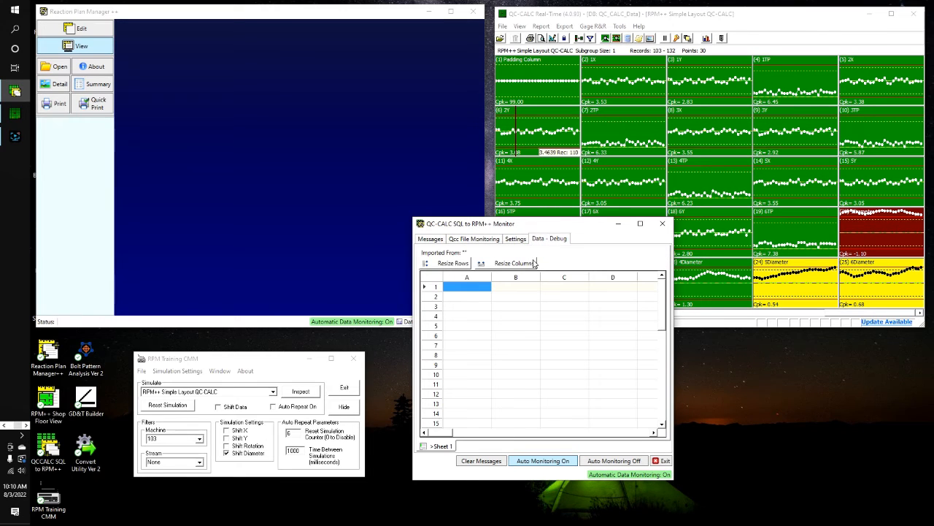
{"action": "left_click", "coordinate": [432, 240]}
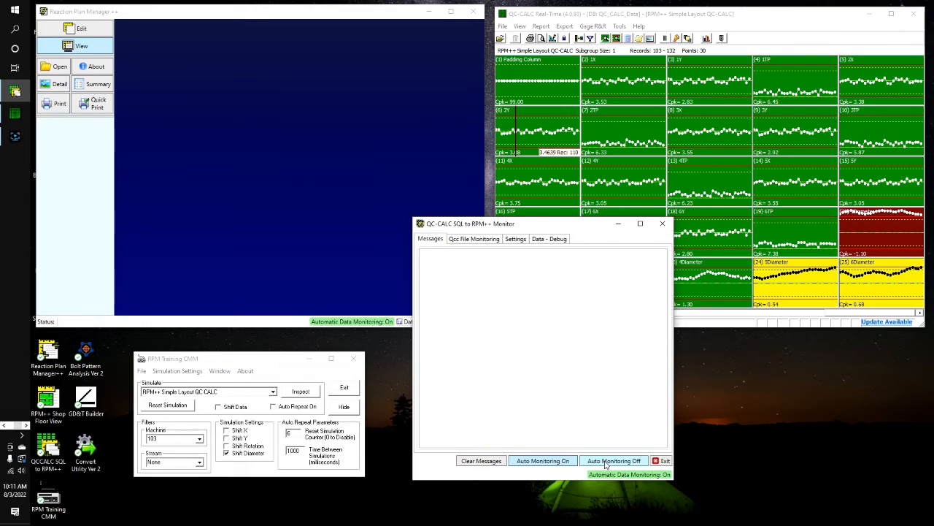
{"action": "left_click", "coordinate": [540, 462]}
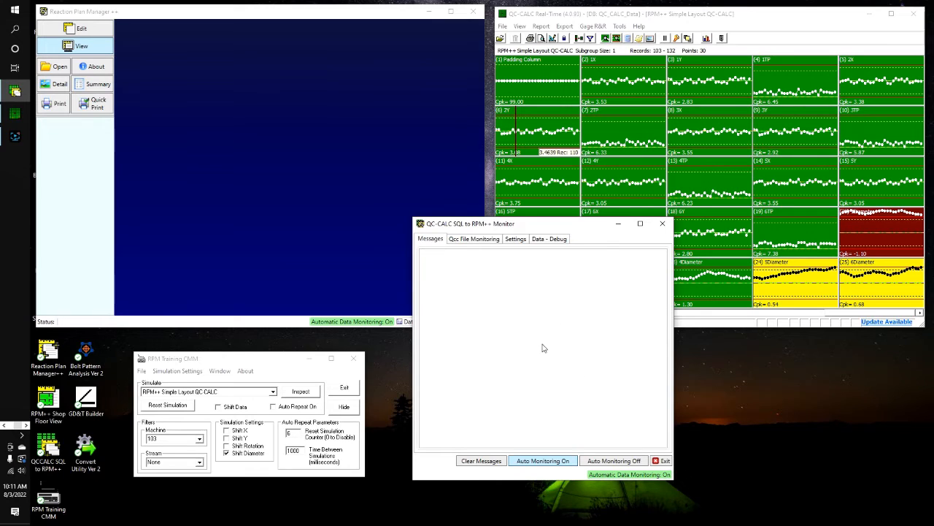
Pause automatic data monitoring and review the monitor's Settings page and list of monitored Qcc files
{"action": "left_click", "coordinate": [614, 461]}
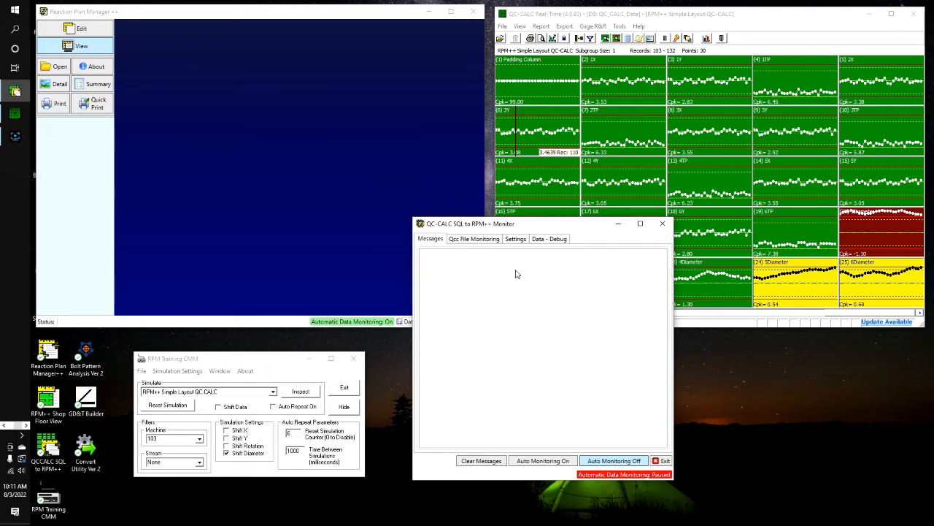
{"action": "left_click", "coordinate": [488, 240]}
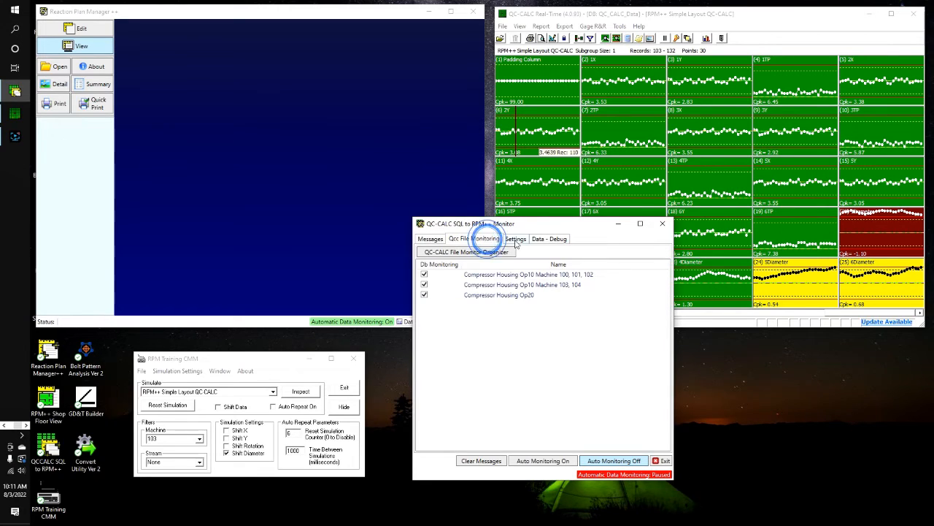
{"action": "left_click", "coordinate": [516, 239]}
{"action": "left_click", "coordinate": [485, 239]}
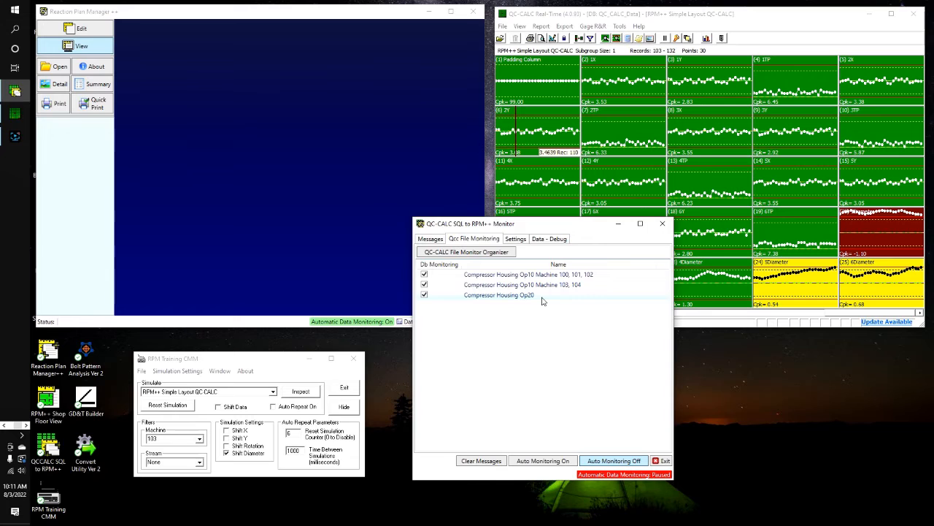
Examine the part files and monitor items in the QC-CALC File Monitor Organizer and close it without changes
{"action": "left_click", "coordinate": [478, 255]}
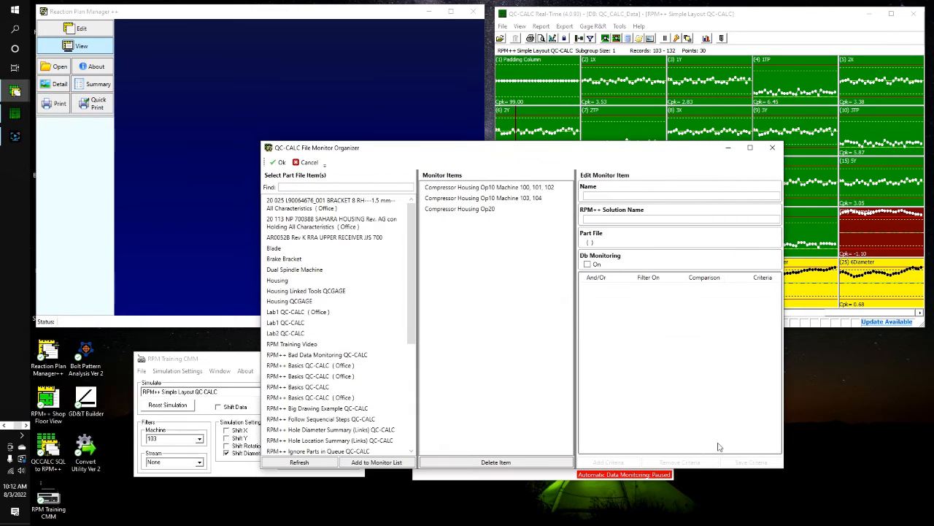
{"action": "mouse_move", "coordinate": [411, 252]}
{"action": "left_mouse_down"}
{"action": "mouse_move", "coordinate": [411, 357]}
{"action": "mouse_move", "coordinate": [418, 250]}
{"action": "left_mouse_up"}
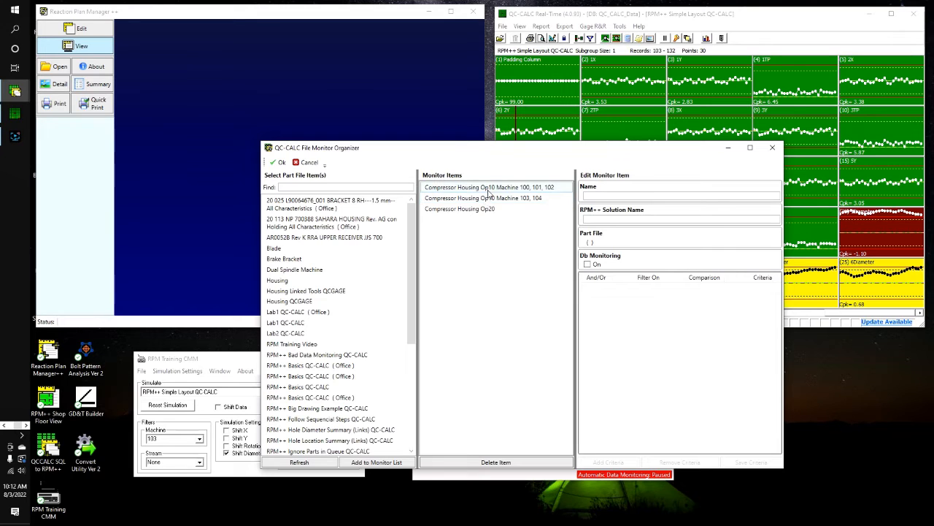
{"action": "left_click_drag", "start_coordinate": [488, 152], "coordinate": [493, 141]}
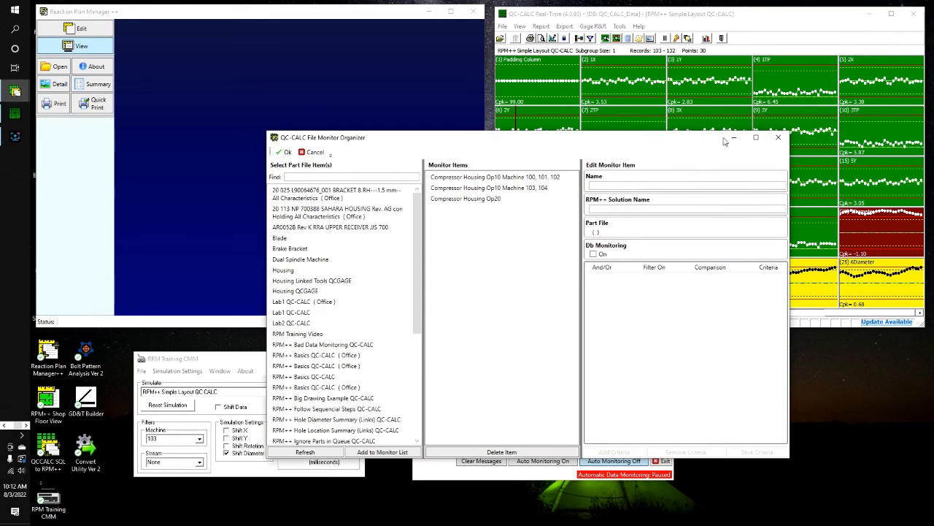
{"action": "left_click", "coordinate": [778, 138]}
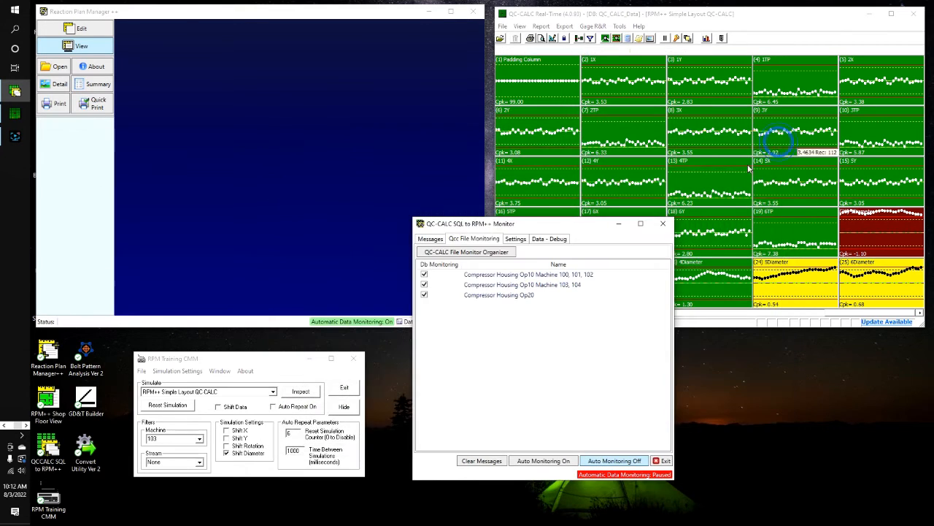
Turn auto monitoring back on and place the shortened monitor window beside the RPM Training CMM simulator
{"action": "left_click", "coordinate": [544, 463]}
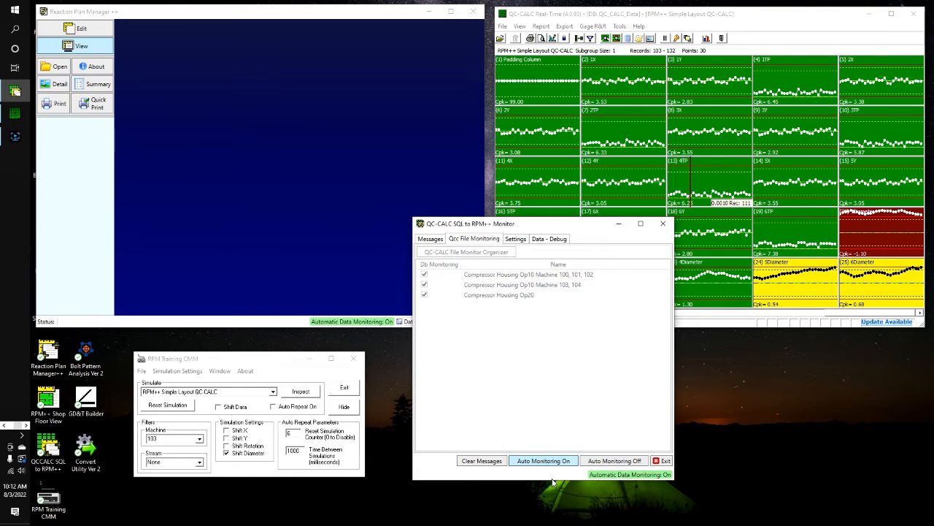
{"action": "left_click_drag", "start_coordinate": [553, 480], "coordinate": [553, 373]}
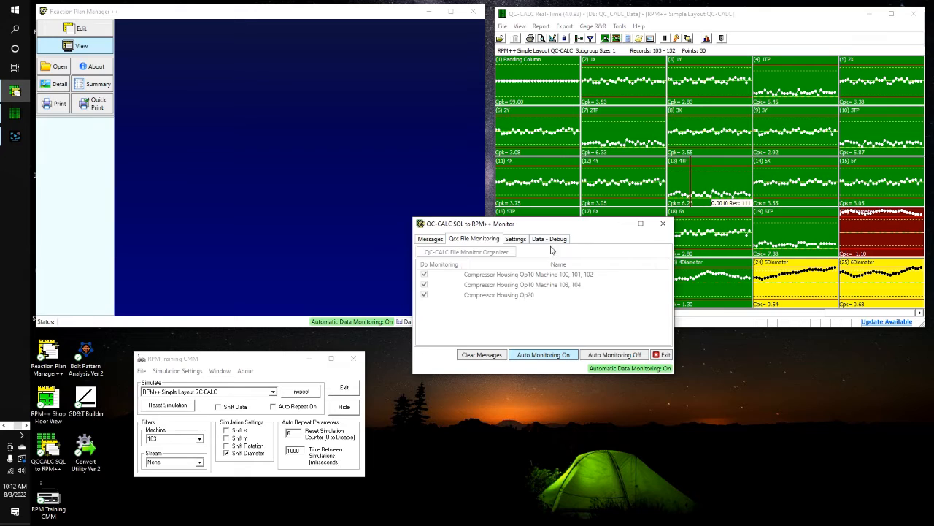
{"action": "left_click_drag", "start_coordinate": [550, 228], "coordinate": [570, 357]}
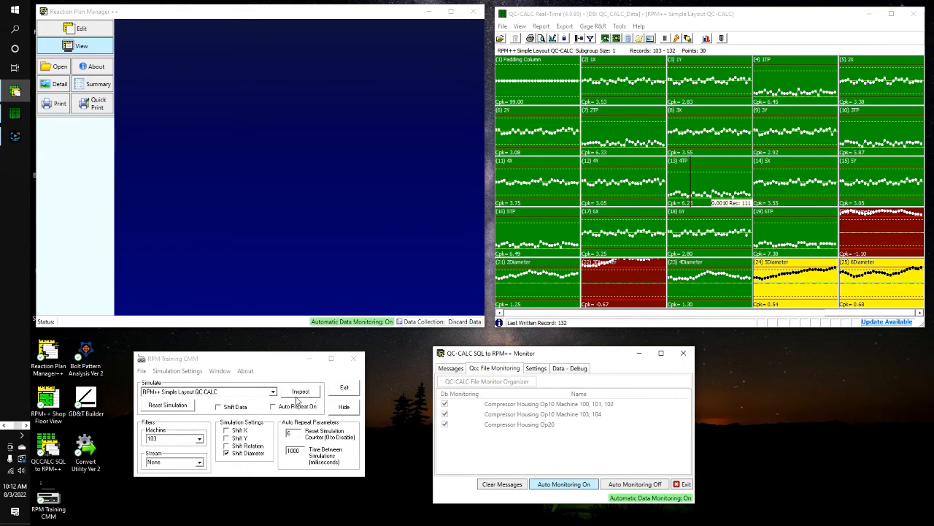
Simulate an inspection of RPM++ Basics QC-CALC for machine 100 in RPM Training CMM
{"action": "left_click", "coordinate": [269, 393]}
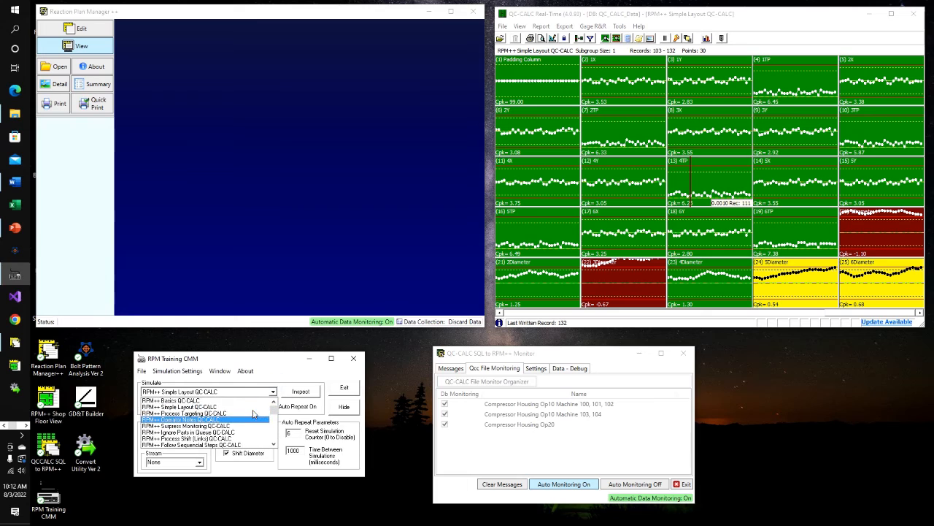
{"action": "left_click", "coordinate": [192, 401]}
{"action": "left_click", "coordinate": [187, 438]}
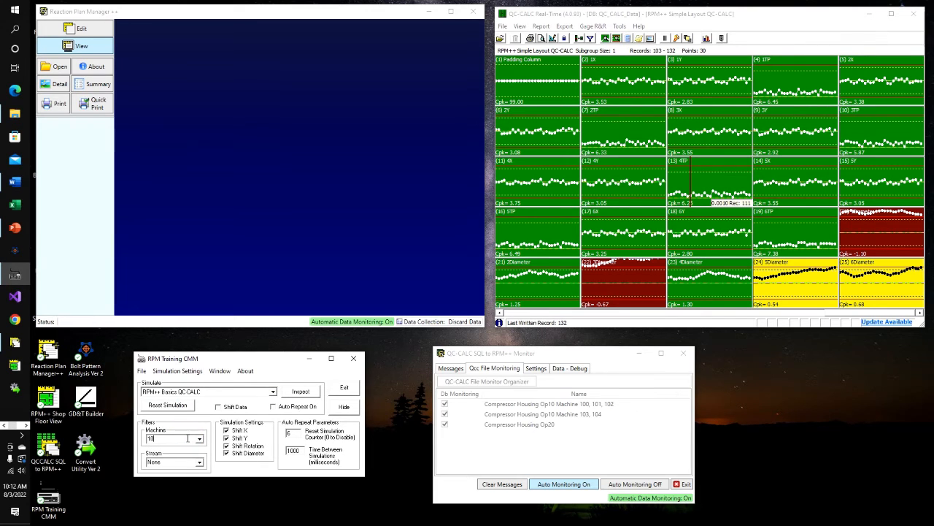
{"action": "type", "text": "101"}
{"action": "key", "text": "BackSpace"}
{"action": "type", "text": "0"}
{"action": "left_click", "coordinate": [299, 392]}
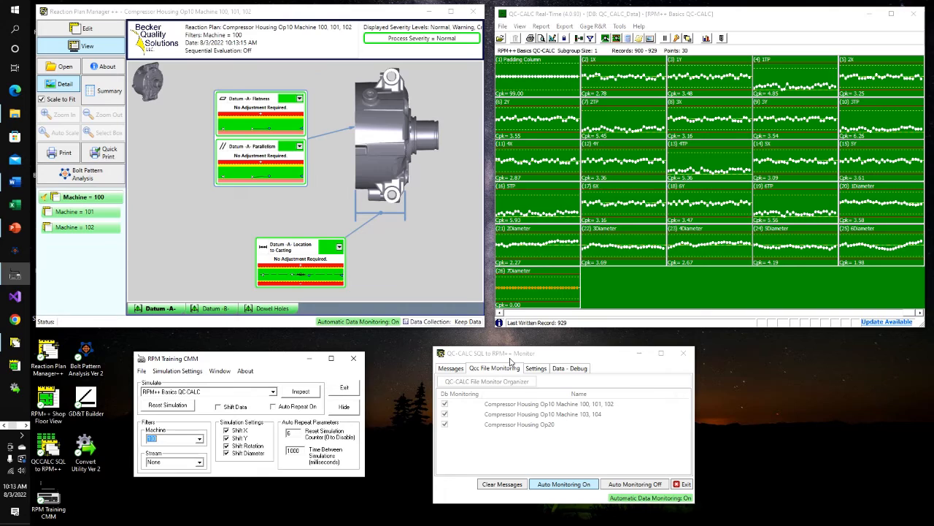
Change the machine filter to 103 and simulate another RPM++ Basics QC-CALC inspection
{"action": "left_click", "coordinate": [511, 361]}
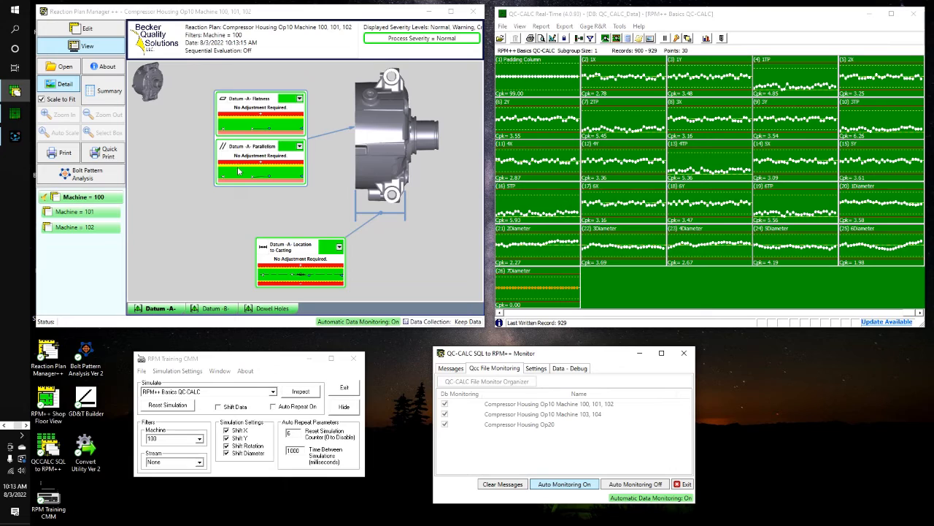
{"action": "left_click", "coordinate": [182, 420]}
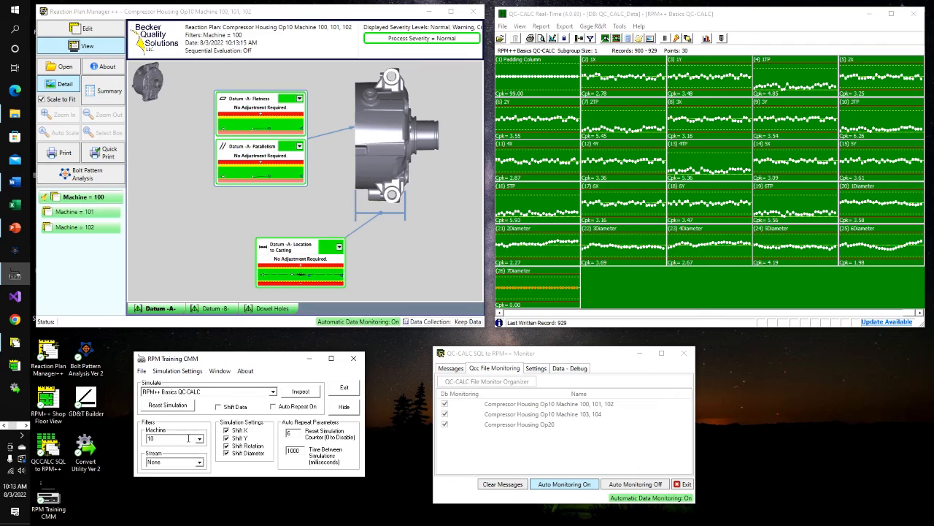
{"action": "left_click", "coordinate": [189, 438]}
{"action": "type", "text": "1003"}
{"action": "key", "text": "BackSpace"}
{"action": "left_click", "coordinate": [308, 394]}
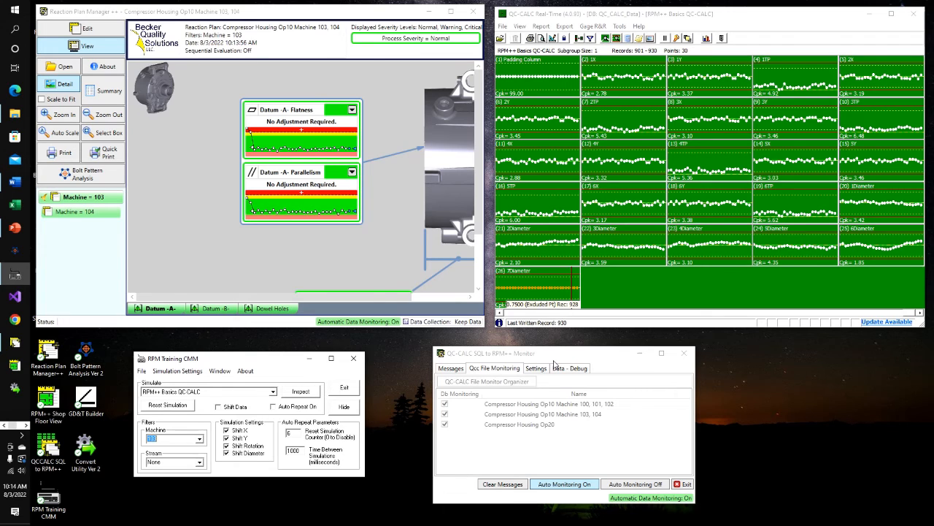
Simulate an inspection of RPM++ Simple Layout QC-CALC for machine 103
{"action": "left_click", "coordinate": [273, 392]}
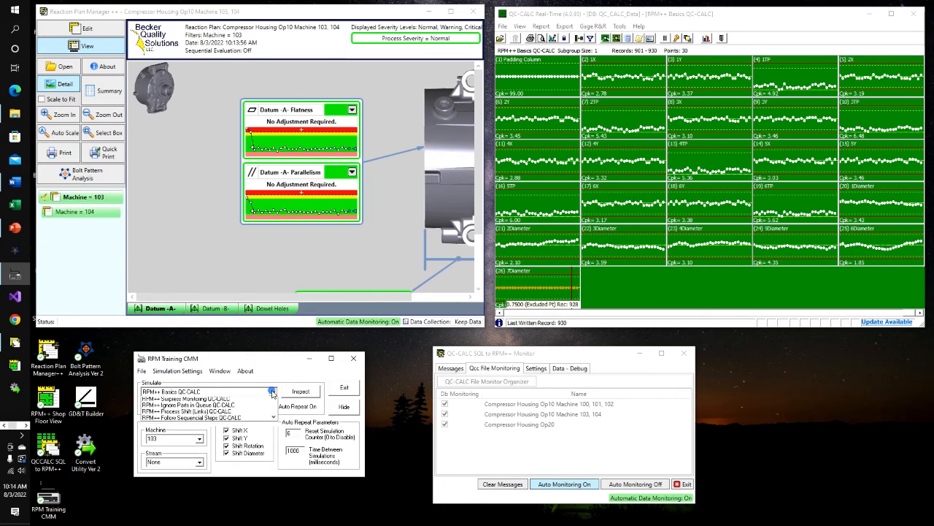
{"action": "left_click", "coordinate": [227, 406]}
{"action": "left_click", "coordinate": [290, 398]}
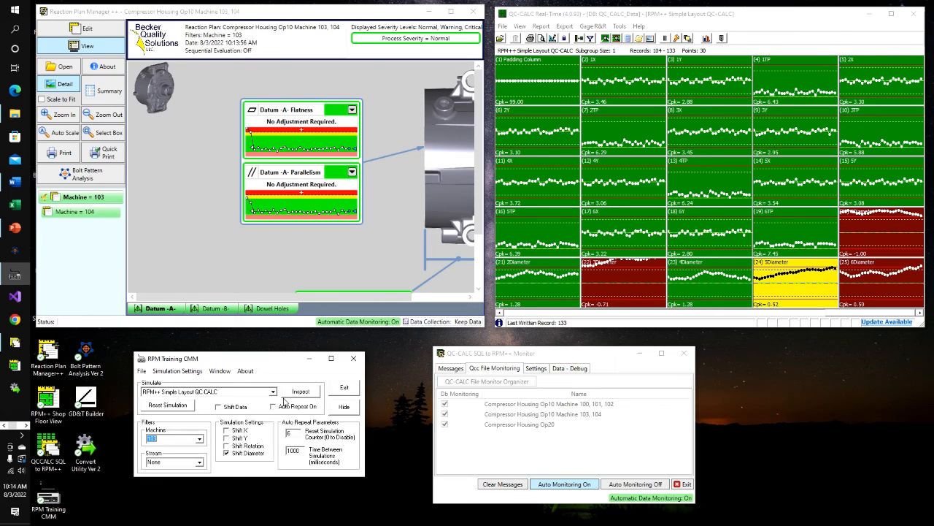
Simulate an inspection of RPM++ Turning Process QC-CALC with the machine filter set to 100
{"action": "left_click", "coordinate": [273, 391]}
{"action": "scroll", "coordinate": [223, 416], "scroll_direction": "down", "scroll_amount": 2}
{"action": "scroll", "coordinate": [223, 416], "scroll_direction": "down", "scroll_amount": 2}
{"action": "left_click", "coordinate": [210, 417]}
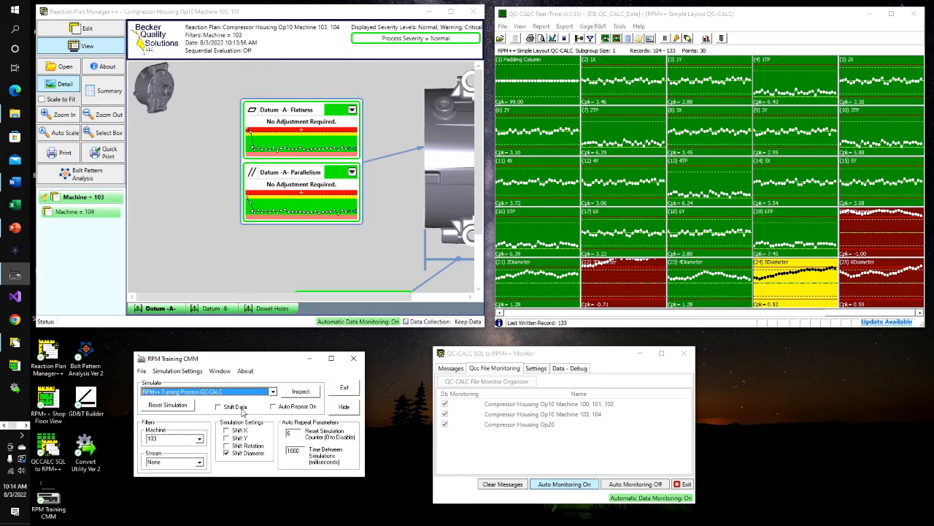
{"action": "left_click", "coordinate": [176, 438]}
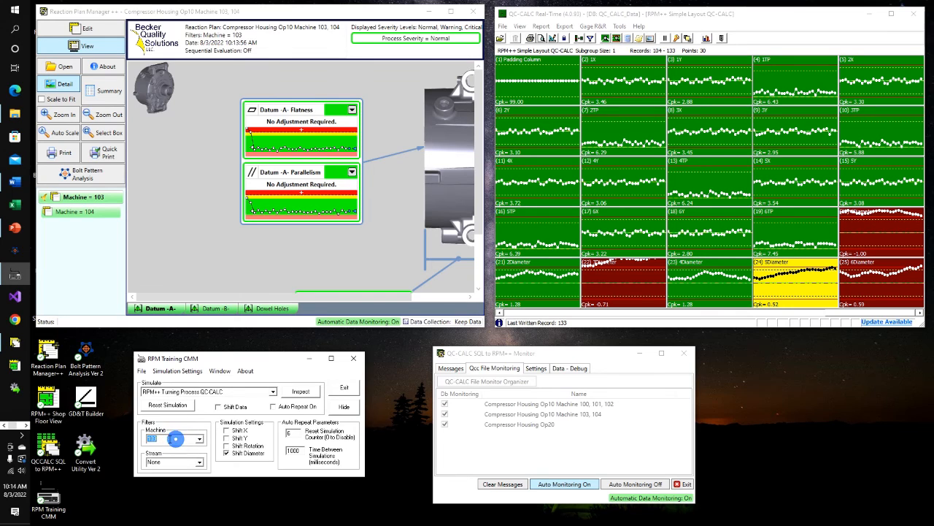
{"action": "type", "text": "100"}
{"action": "left_click", "coordinate": [307, 393]}
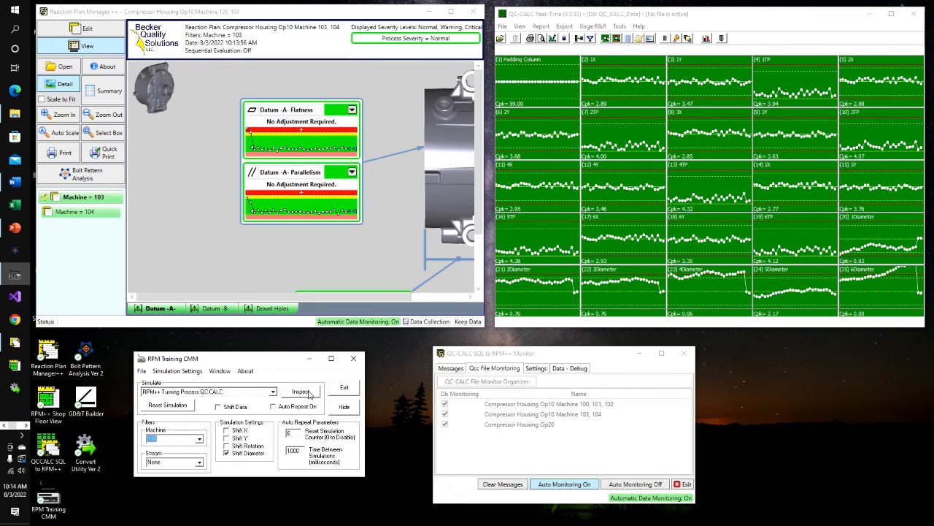